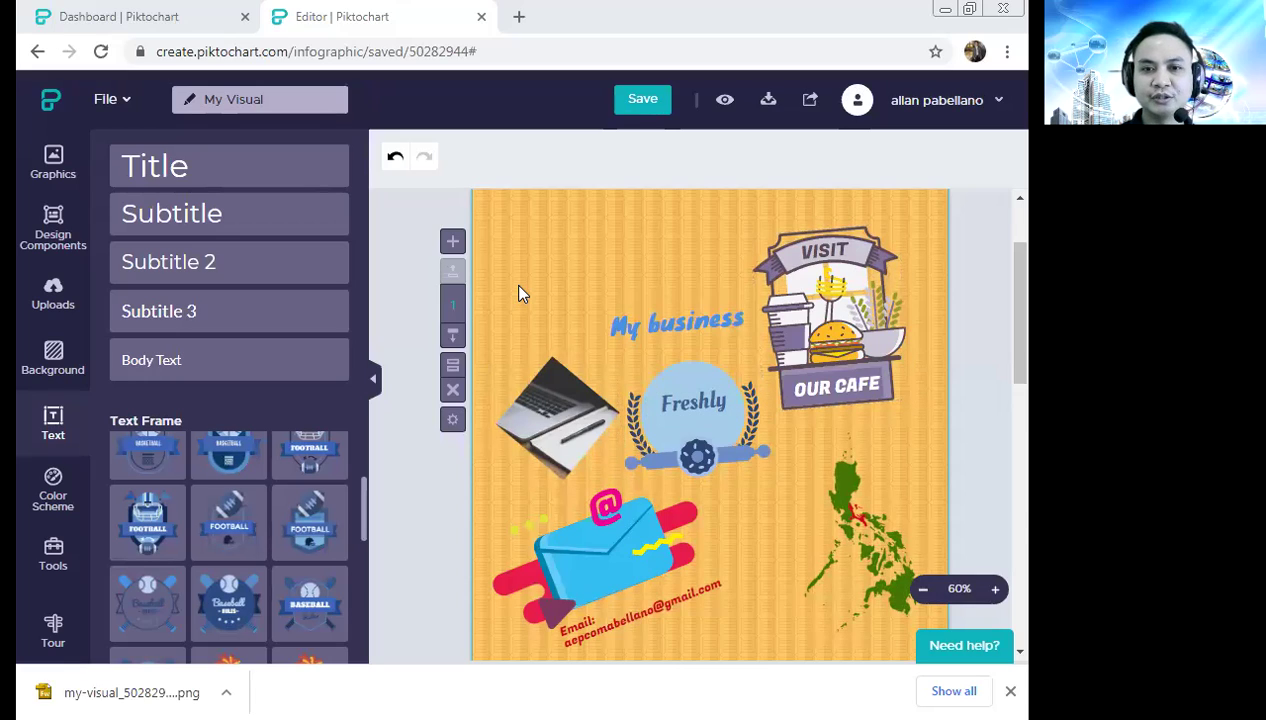
Box-select all the café graphics as one group and lessen their rotation angle
{"action": "left_click_drag", "start_coordinate": [489, 267], "coordinate": [870, 658]}
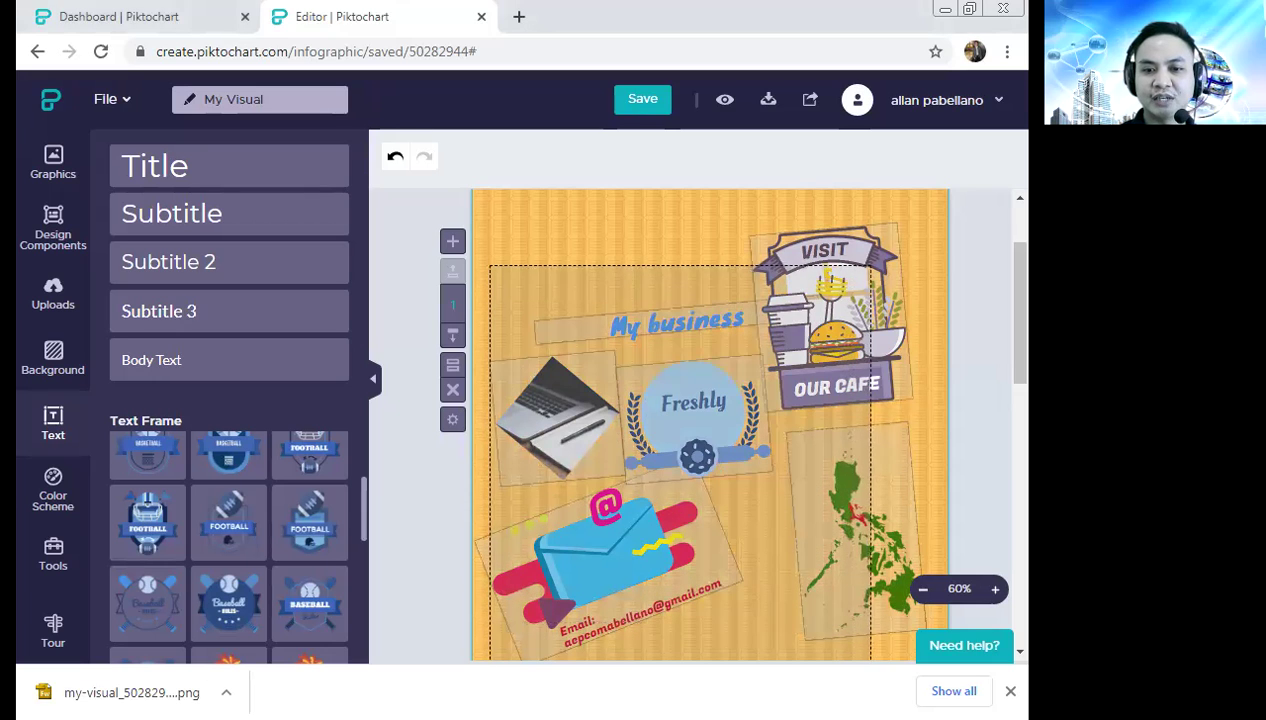
{"action": "left_click_drag", "start_coordinate": [870, 658], "coordinate": [855, 565]}
{"action": "scroll", "coordinate": [852, 535], "scroll_direction": "down", "scroll_amount": 3}
{"action": "scroll", "coordinate": [850, 527], "scroll_direction": "up", "scroll_amount": 3}
{"action": "scroll", "coordinate": [845, 525], "scroll_direction": "up", "scroll_amount": 2}
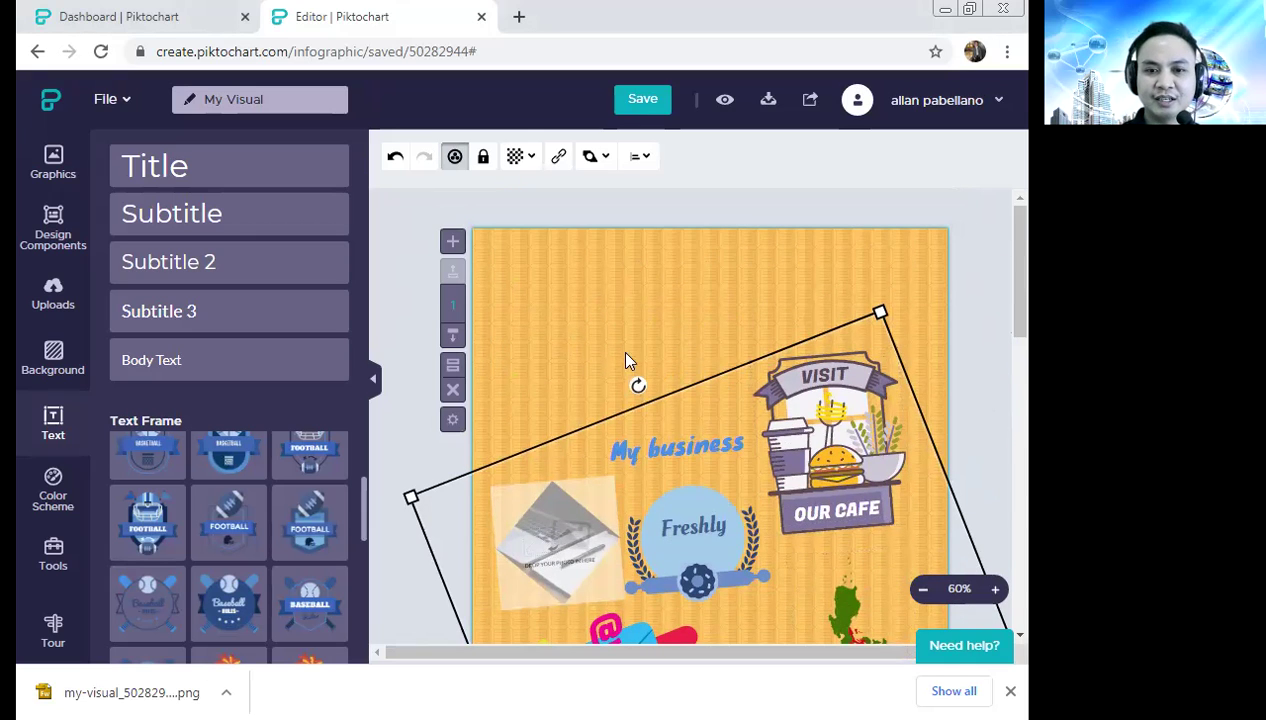
{"action": "mouse_move", "coordinate": [638, 385]}
{"action": "left_mouse_down"}
{"action": "mouse_move", "coordinate": [750, 365]}
{"action": "mouse_move", "coordinate": [865, 450]}
{"action": "mouse_move", "coordinate": [695, 330]}
{"action": "mouse_move", "coordinate": [650, 343]}
{"action": "left_mouse_up"}
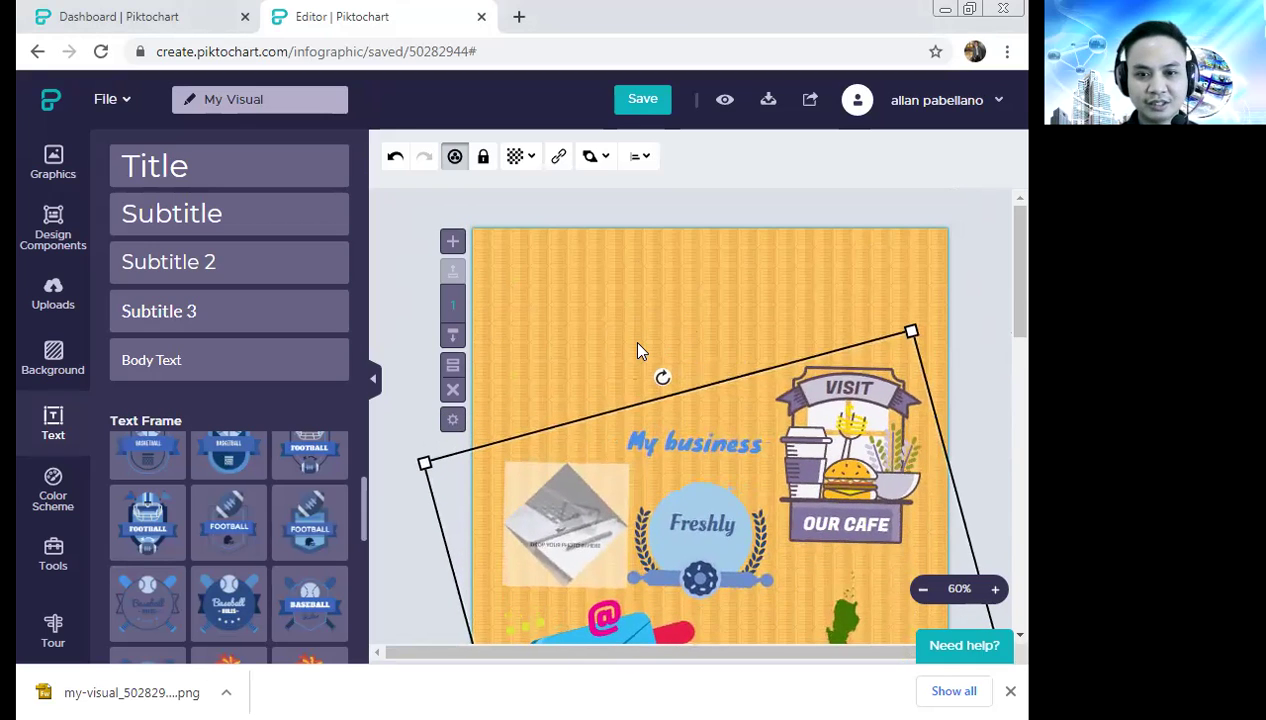
Nudge the grouped café graphics a little up the page with the arrow keys
{"action": "key", "text": "Up"}
{"action": "key", "text": "Up"}
{"action": "key", "text": "Up"}
{"action": "key", "text": "Up"}
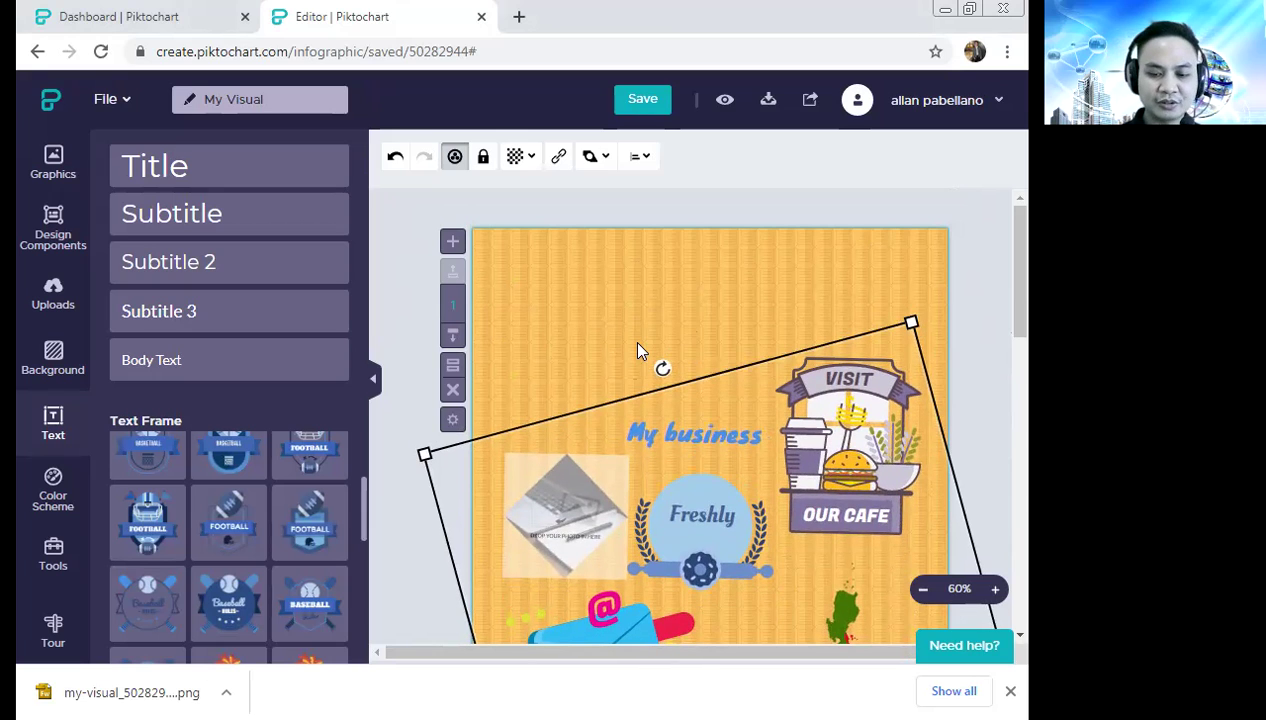
{"action": "key", "text": "Up"}
{"action": "key", "text": "Up"}
{"action": "key", "text": "Up"}
{"action": "key", "text": "Up"}
{"action": "key", "text": "Up"}
{"action": "key", "text": "Down"}
{"action": "key", "text": "Down"}
{"action": "key", "text": "Up"}
{"action": "key", "text": "Up"}
{"action": "key", "text": "Up"}
{"action": "key", "text": "Up"}
{"action": "key", "text": "Up"}
{"action": "key", "text": "Up"}
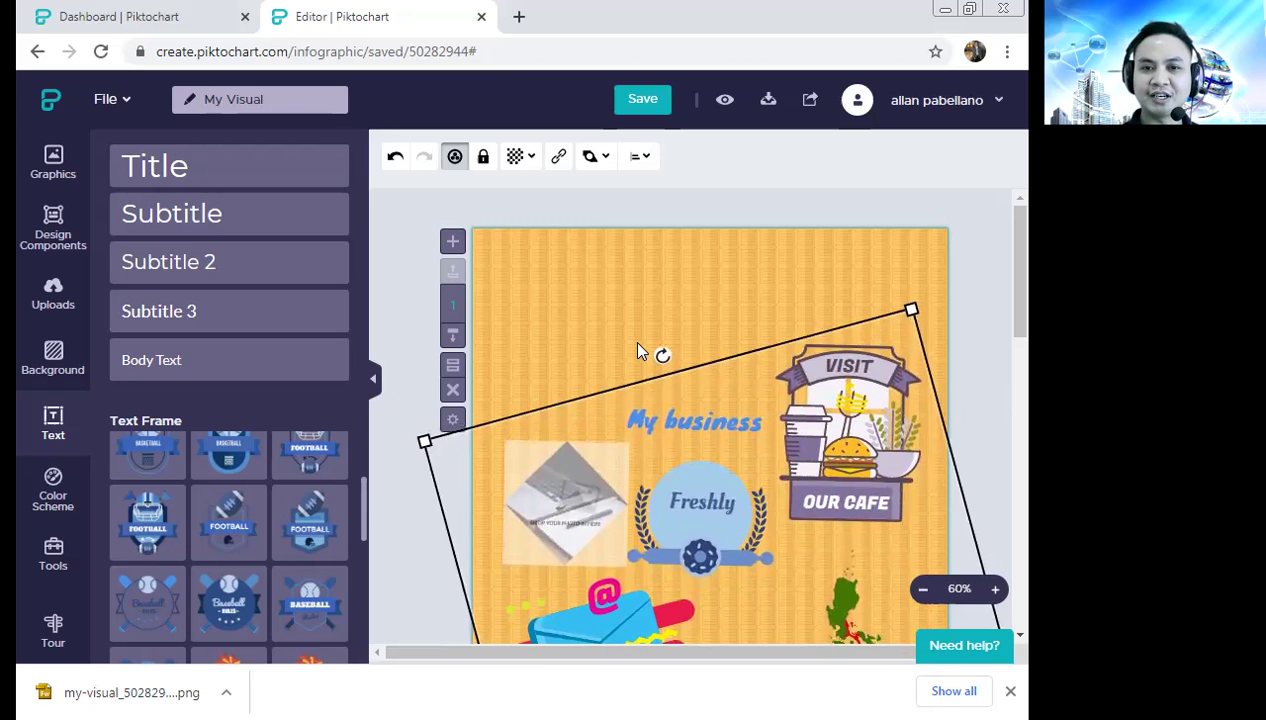
Deselect the graphics and delete block 2 with the squash and tennis badges
{"action": "scroll", "coordinate": [608, 345], "scroll_direction": "down", "scroll_amount": 5}
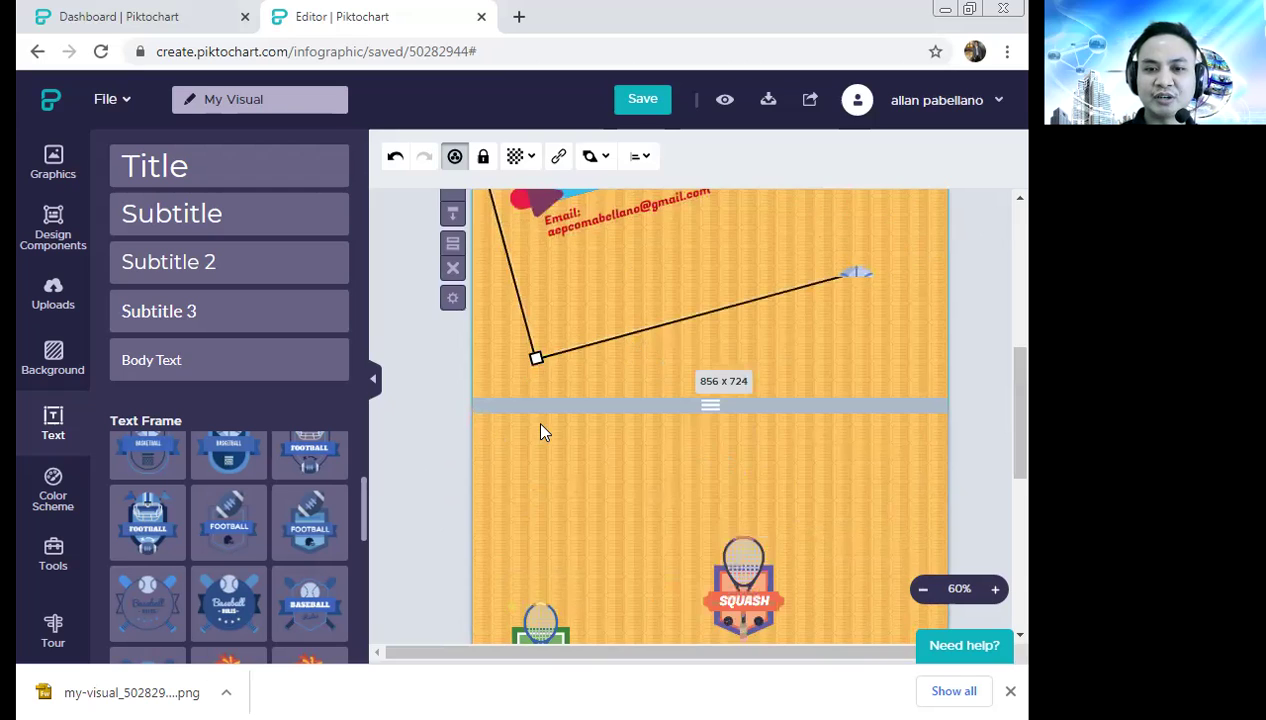
{"action": "left_click", "coordinate": [540, 430]}
{"action": "scroll", "coordinate": [600, 380], "scroll_direction": "down", "scroll_amount": 2}
{"action": "scroll", "coordinate": [700, 330], "scroll_direction": "up", "scroll_amount": 1}
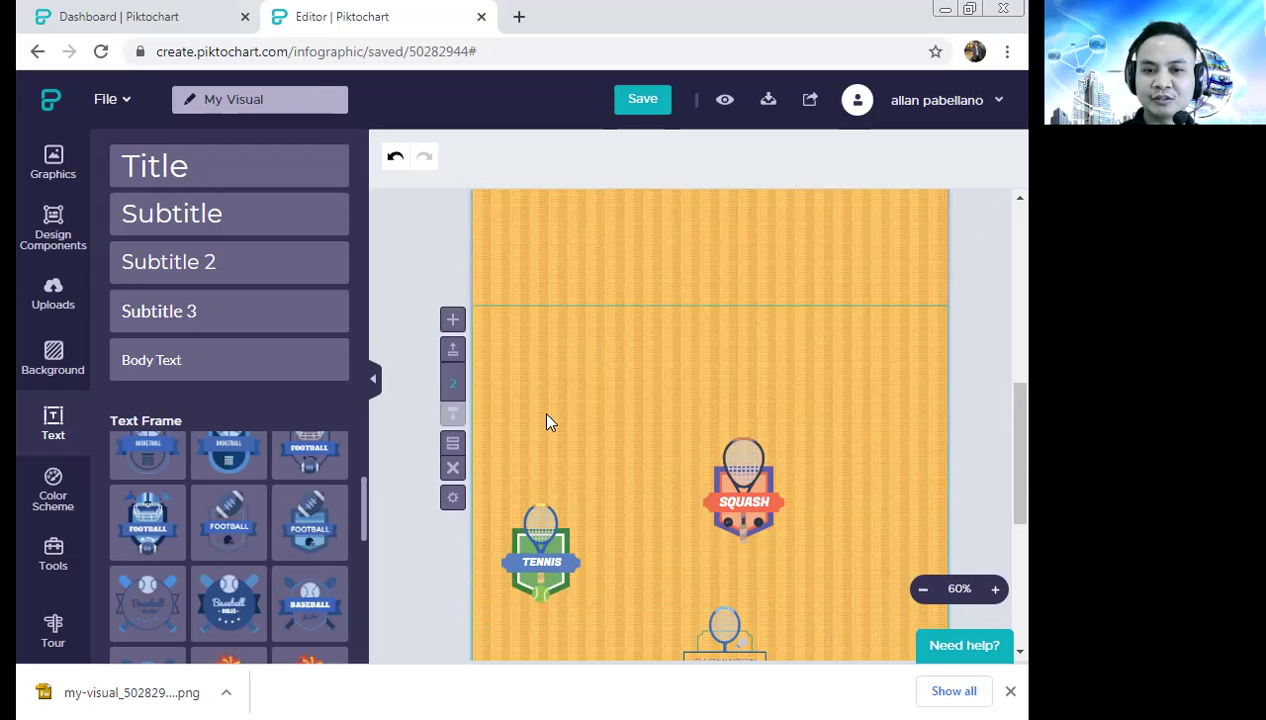
{"action": "left_click", "coordinate": [452, 470]}
{"action": "scroll", "coordinate": [646, 440], "scroll_direction": "down", "scroll_amount": 1}
{"action": "scroll", "coordinate": [643, 455], "scroll_direction": "down", "scroll_amount": 1}
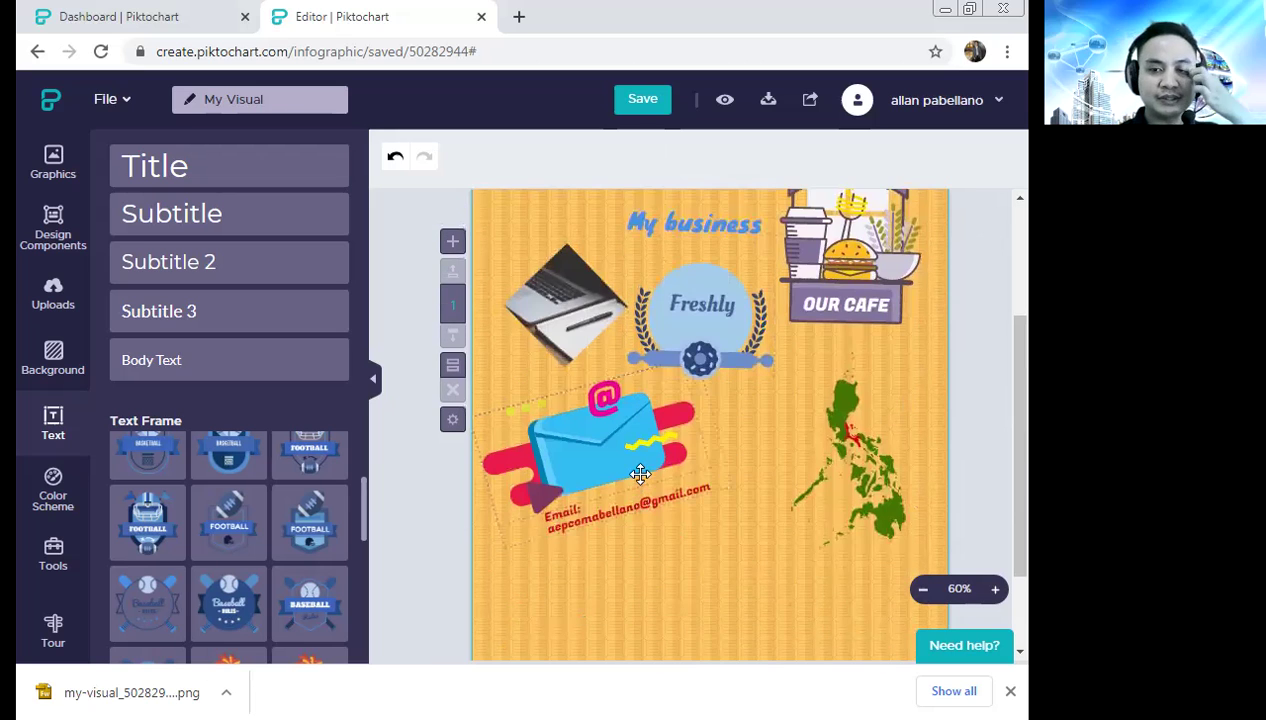
Save the single-block café poster with its 'My business', email and Philippines map graphics
{"action": "left_click", "coordinate": [641, 104]}
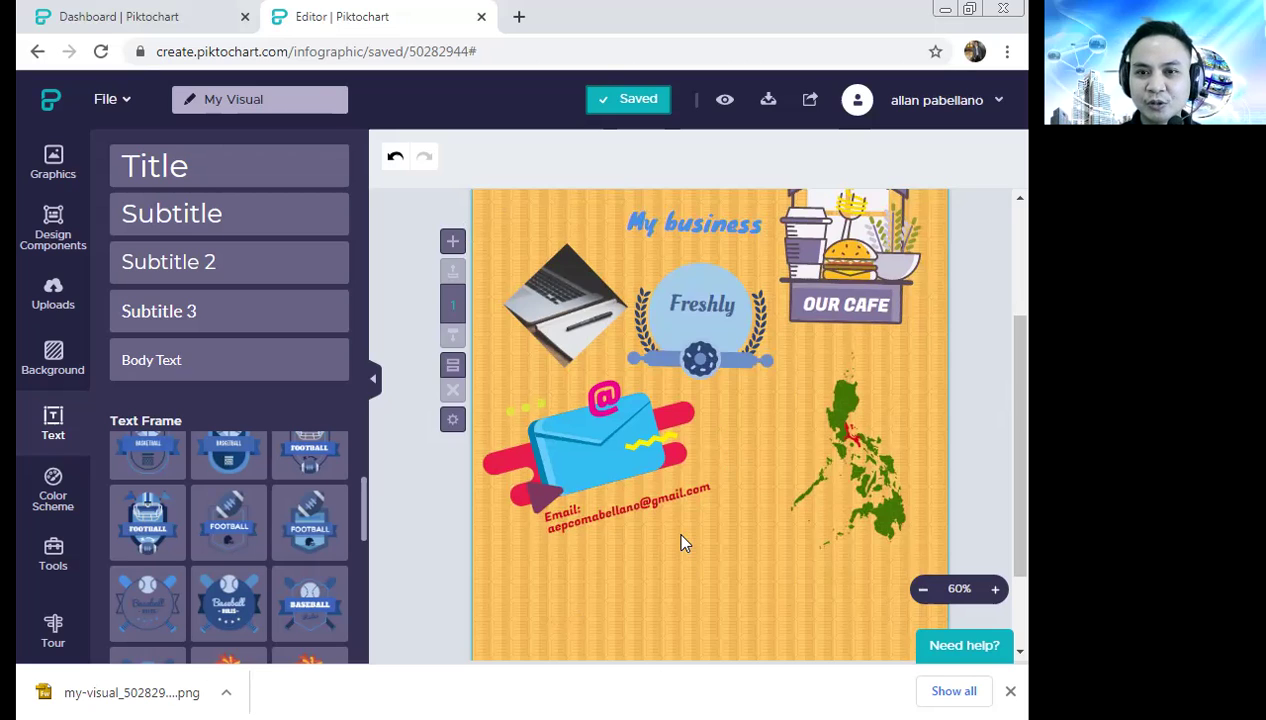
Download the café poster as a PNG at Normal quality
{"action": "left_click", "coordinate": [768, 104]}
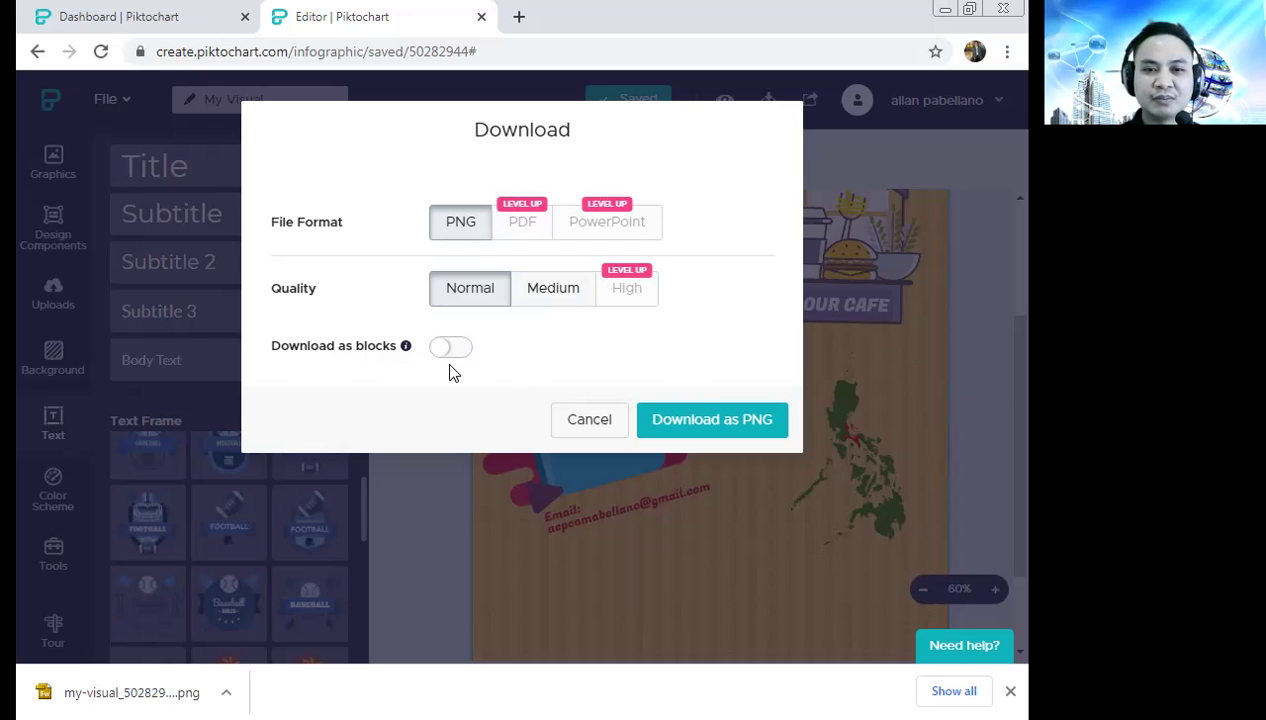
{"action": "left_click", "coordinate": [752, 426]}
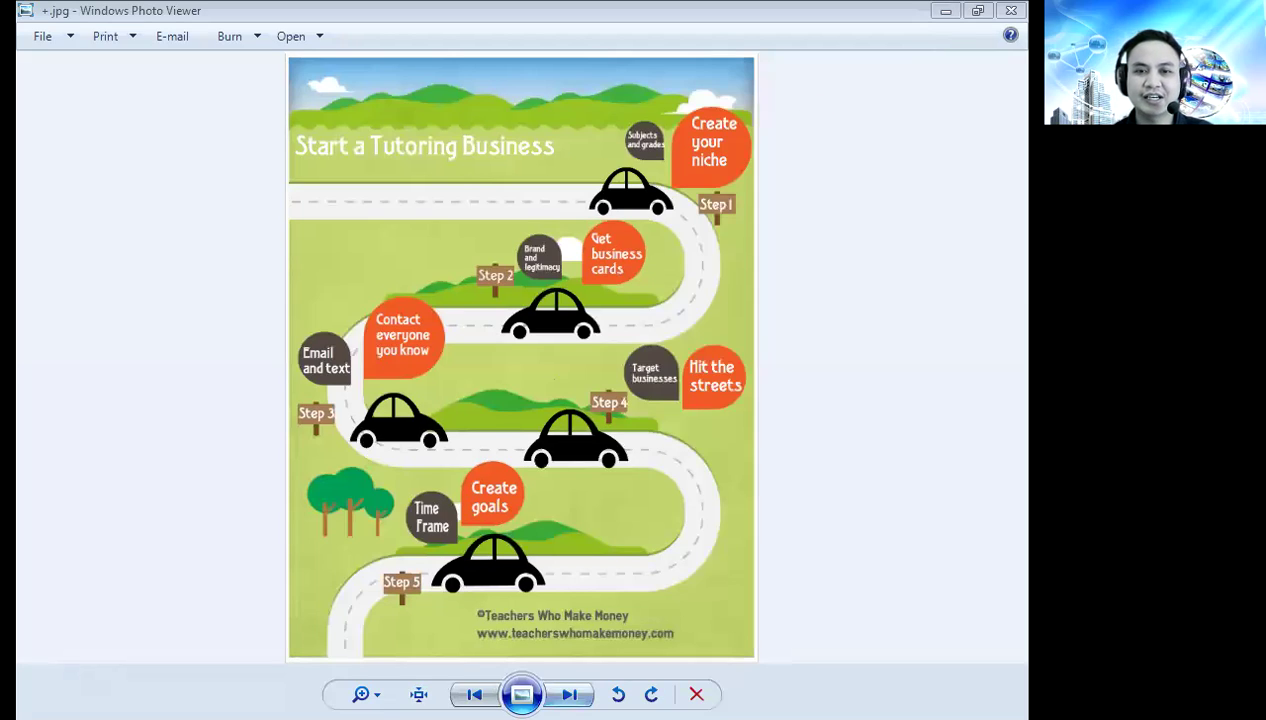
Flip between the Coke, flexible working and Tutoring Business infographics, then close Photo Viewer
{"action": "left_click", "coordinate": [568, 694]}
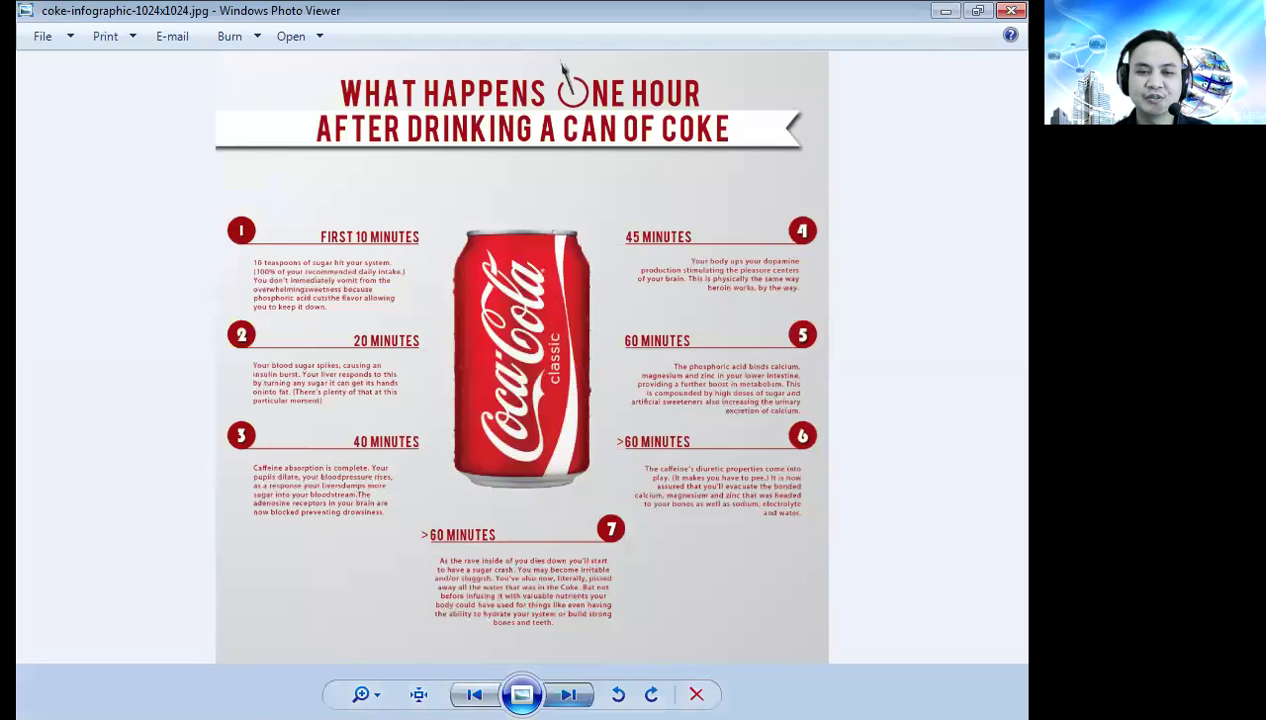
{"action": "key", "text": "Right"}
{"action": "key", "text": "Right"}
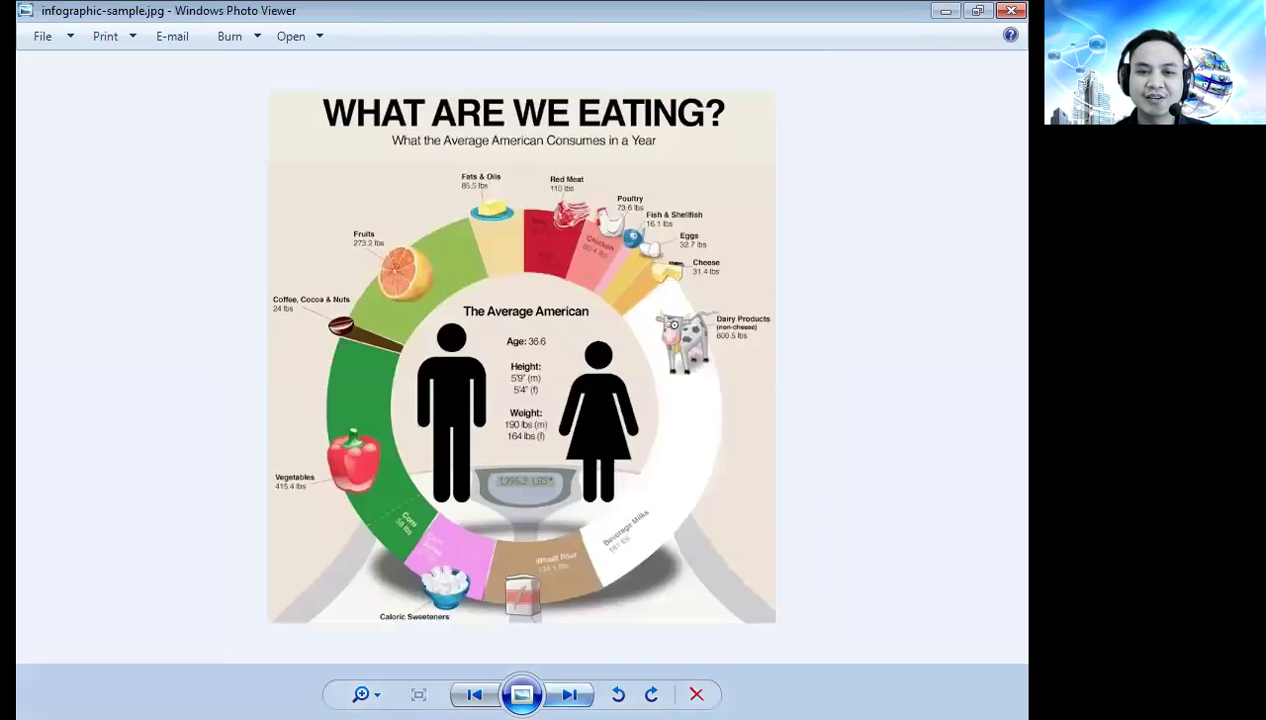
{"action": "key", "text": "Right"}
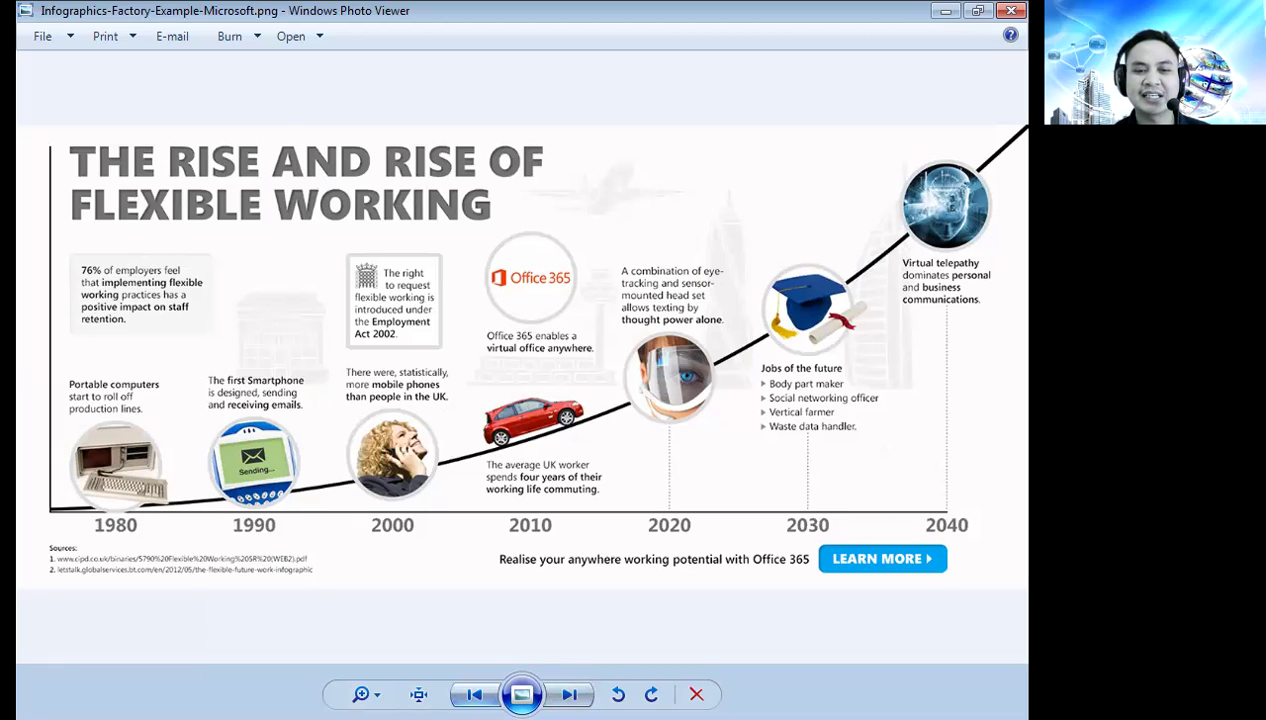
{"action": "left_click", "coordinate": [475, 692]}
{"action": "left_click", "coordinate": [475, 692]}
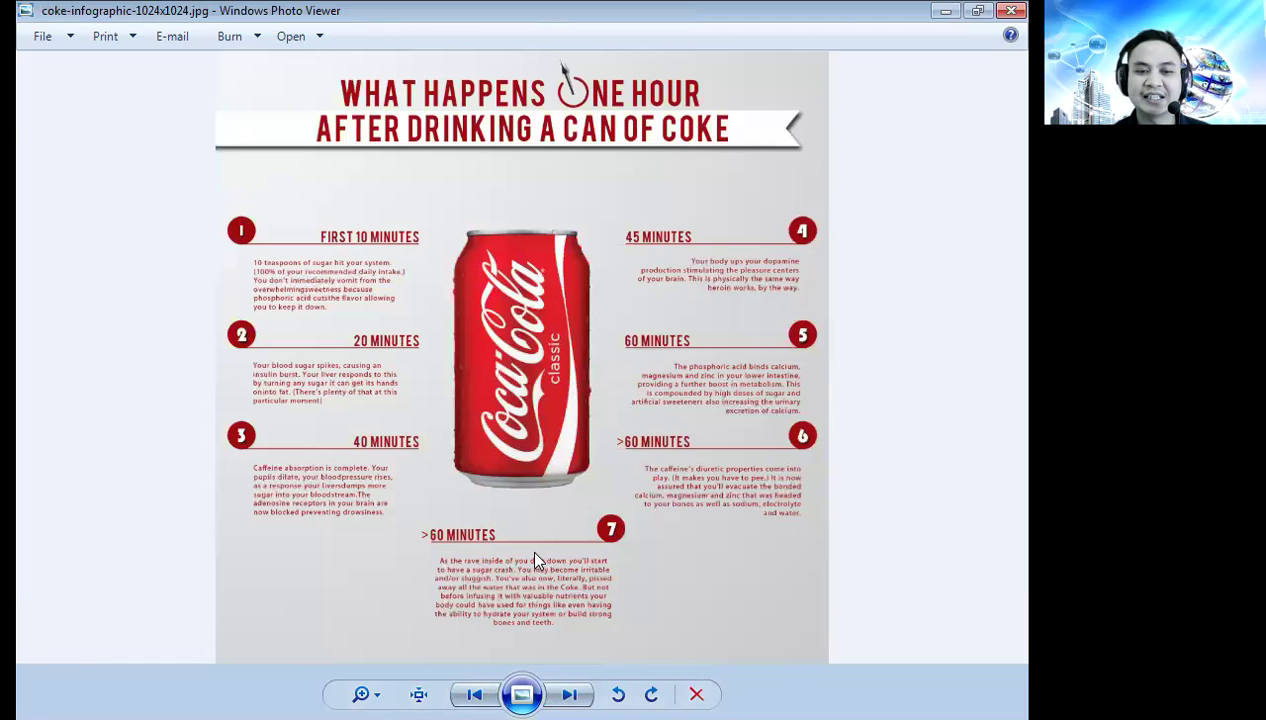
{"action": "left_click", "coordinate": [475, 692]}
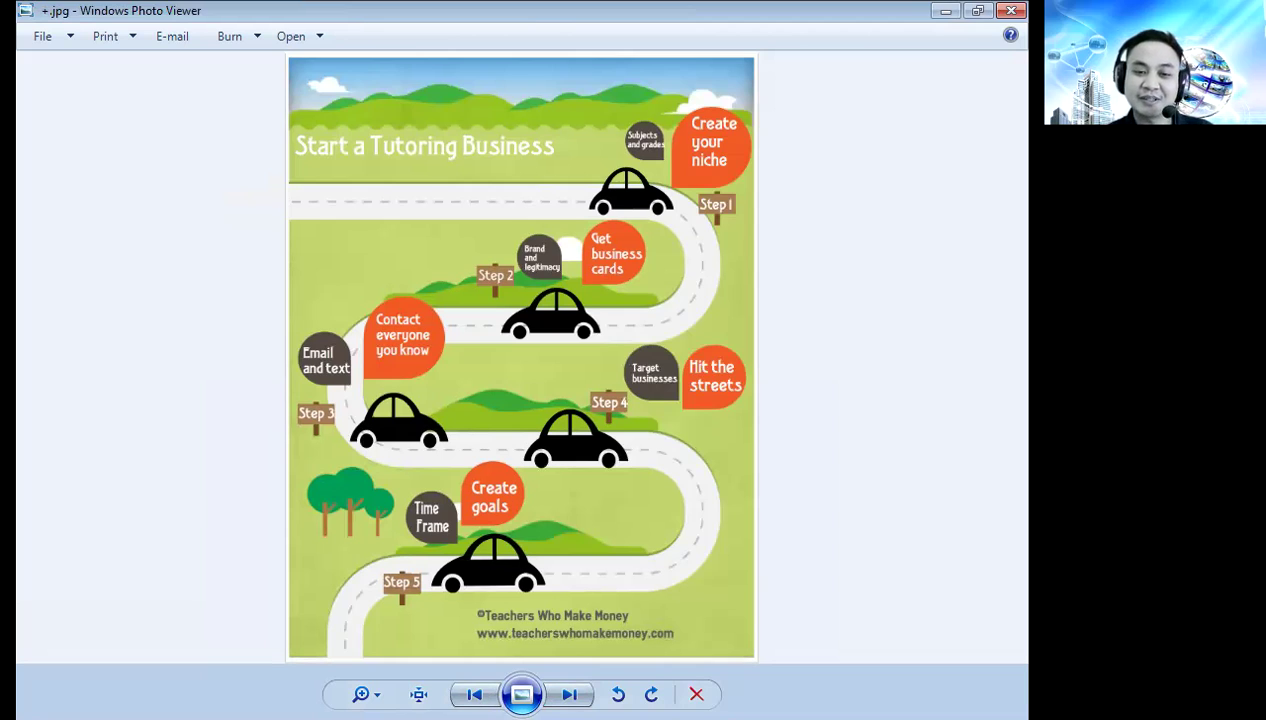
{"action": "key", "text": "Right"}
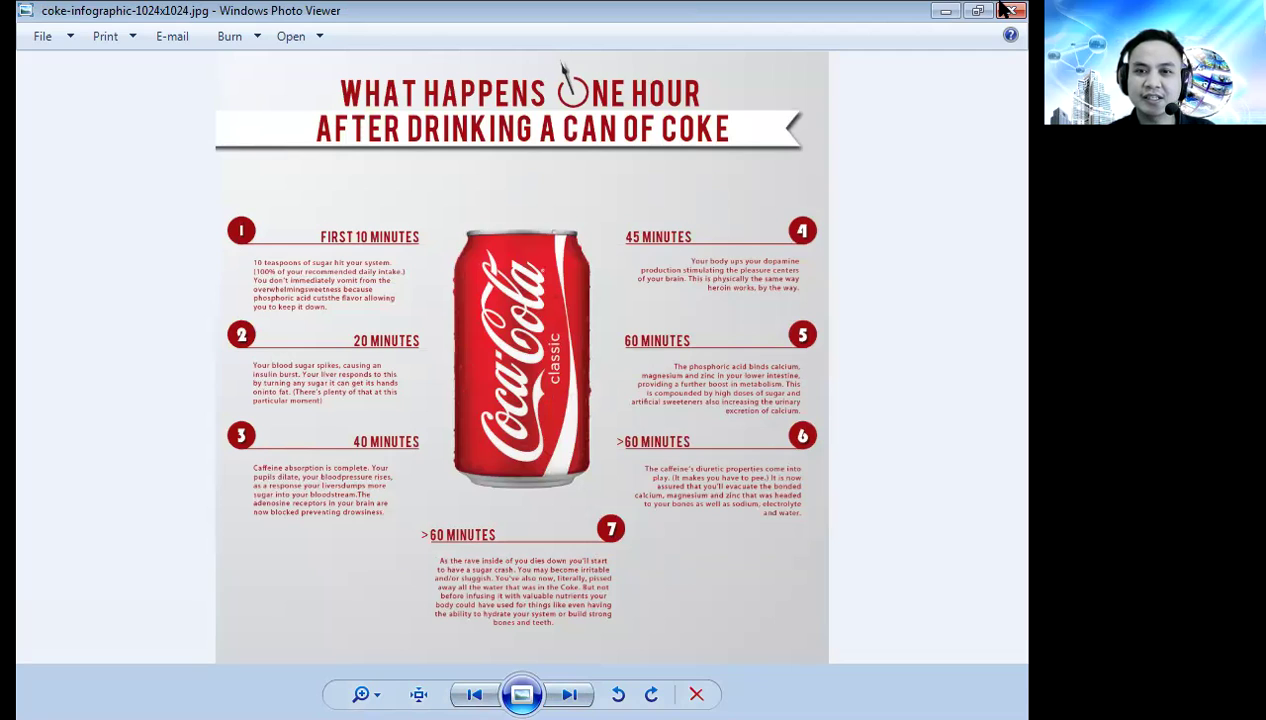
{"action": "left_click", "coordinate": [1009, 11]}
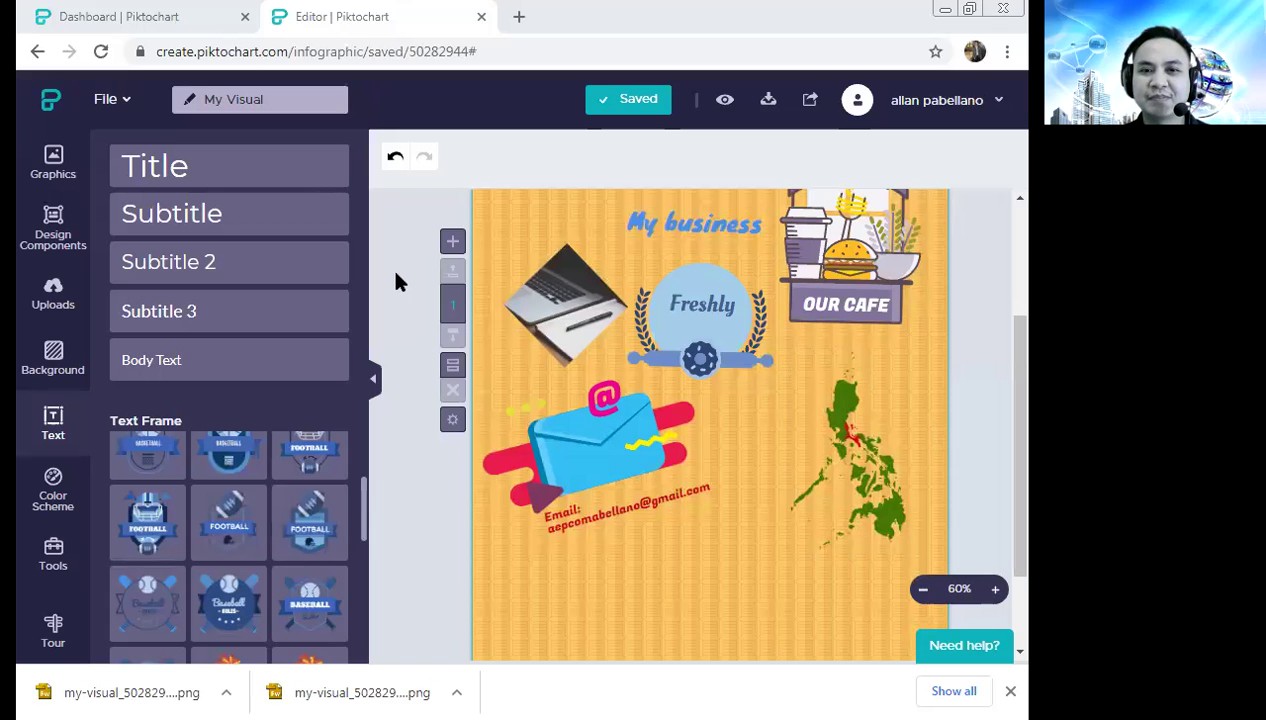
Select the laptop image, then leave the editor for the Piktochart dashboard
{"action": "left_click", "coordinate": [555, 366]}
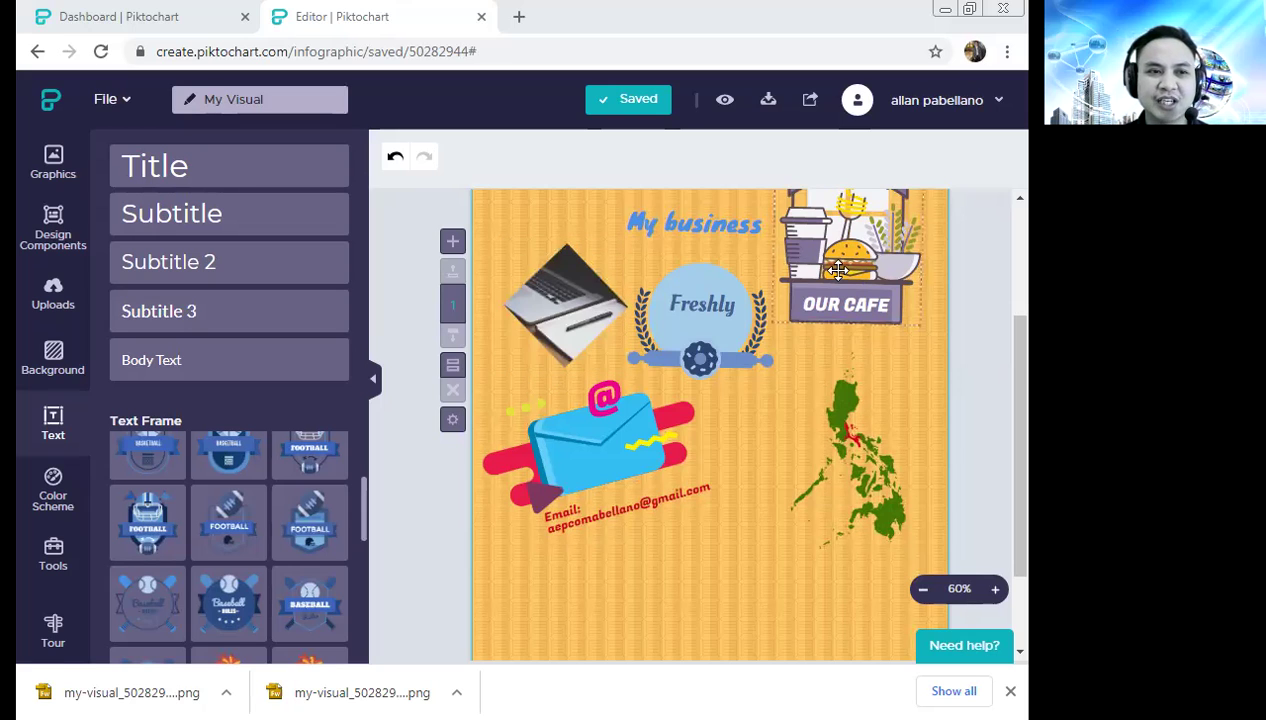
{"action": "left_click", "coordinate": [50, 118]}
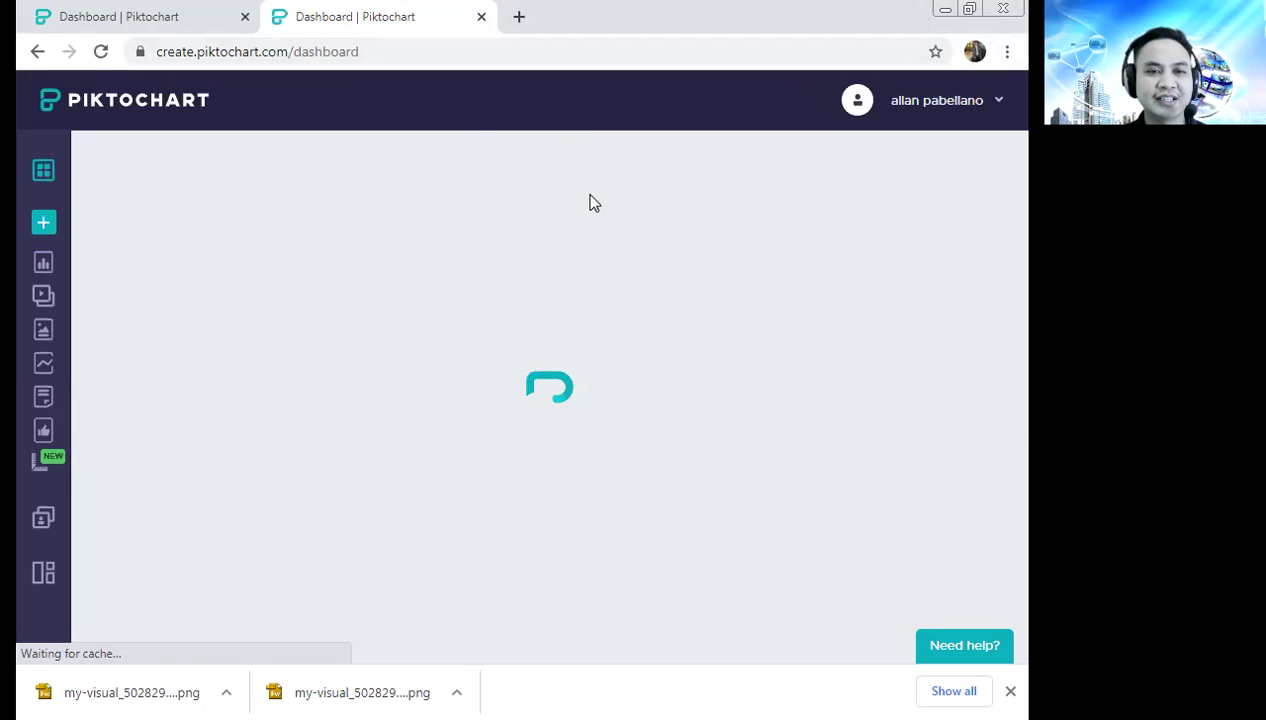
Find the café poster thumbnail on the dashboard and open it with Edit
{"action": "scroll", "coordinate": [479, 378], "scroll_direction": "down", "scroll_amount": 1}
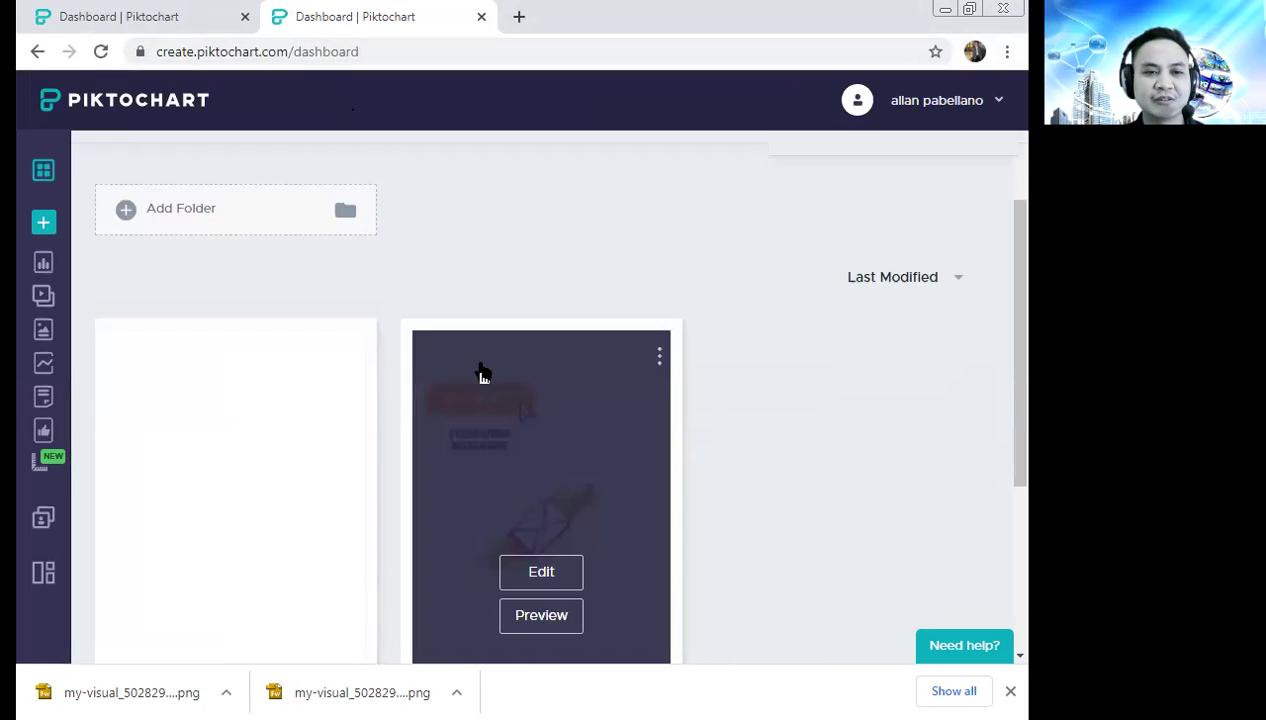
{"action": "scroll", "coordinate": [631, 398], "scroll_direction": "down", "scroll_amount": 2}
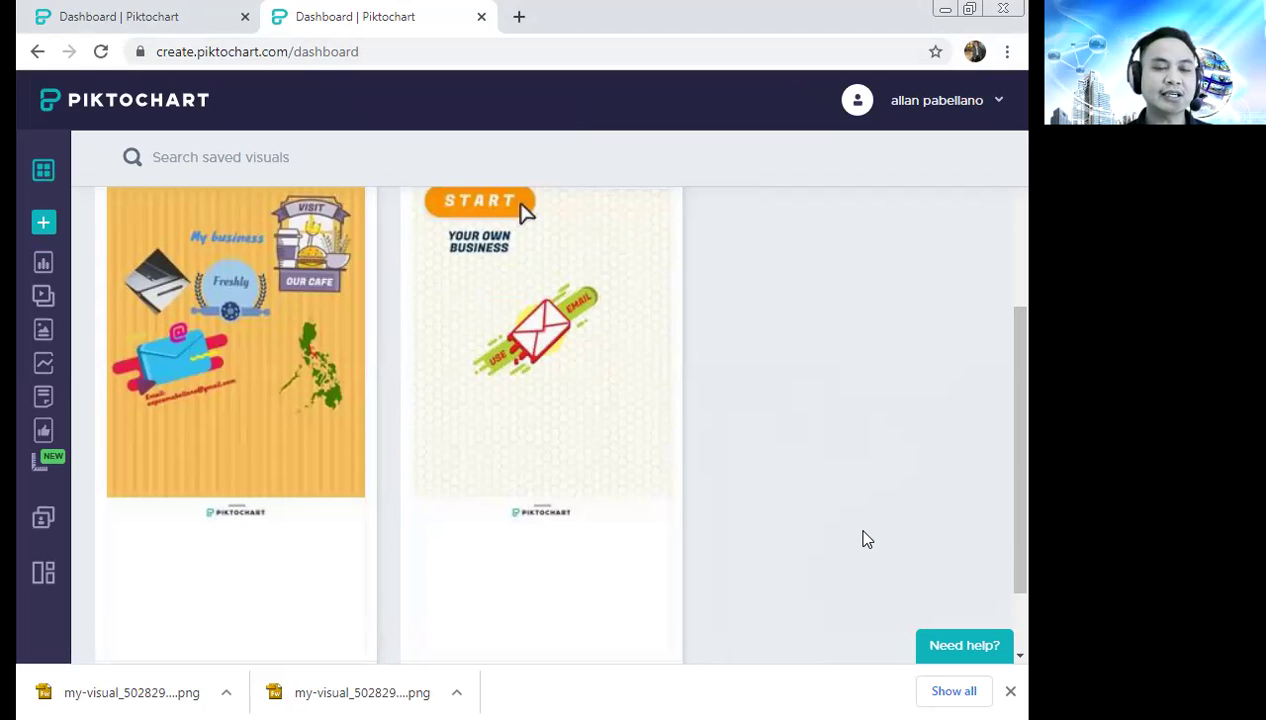
{"action": "mouse_move", "coordinate": [192, 348]}
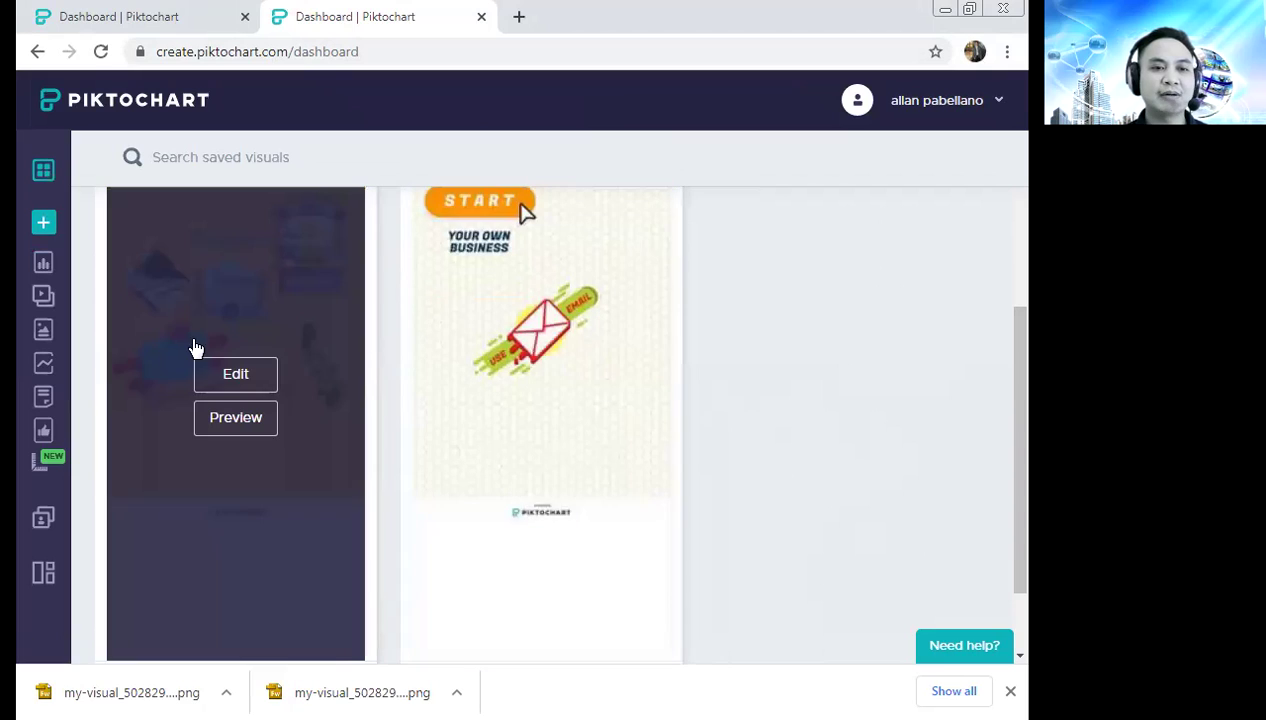
{"action": "left_click", "coordinate": [229, 379]}
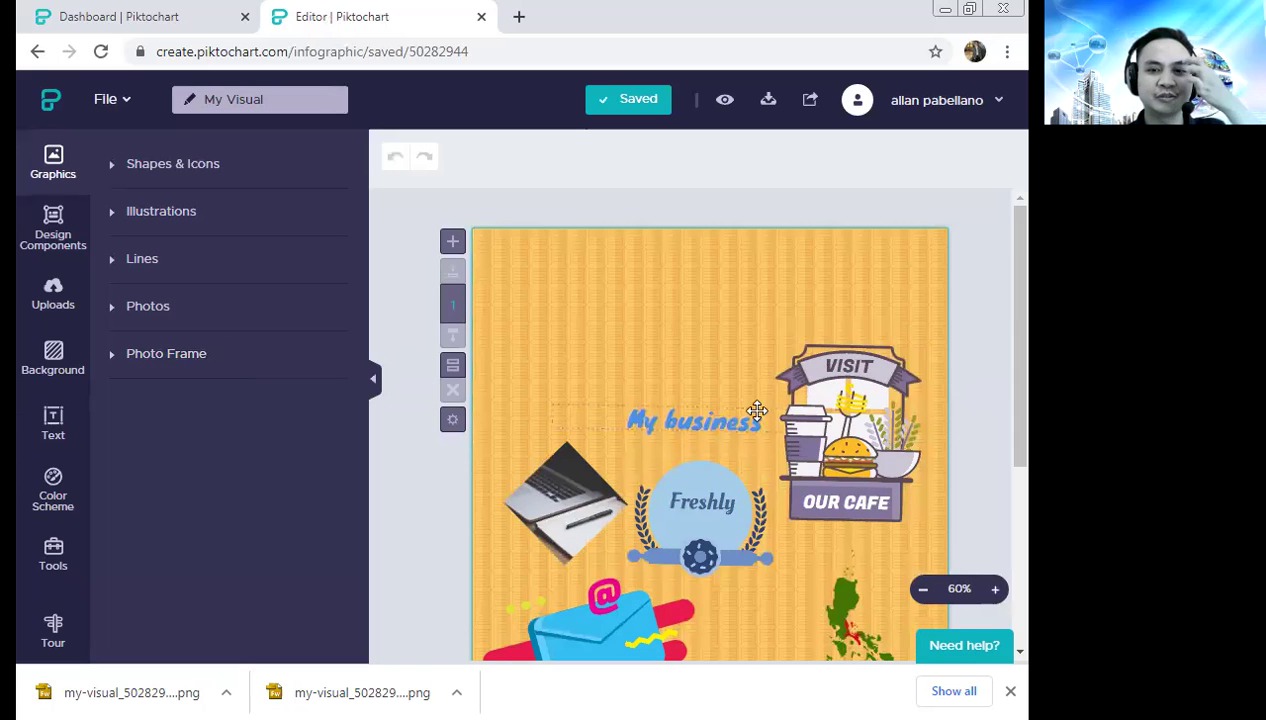
Scroll through the reopened café poster, then return to Your Saved Visuals
{"action": "scroll", "coordinate": [701, 400], "scroll_direction": "down", "scroll_amount": 3}
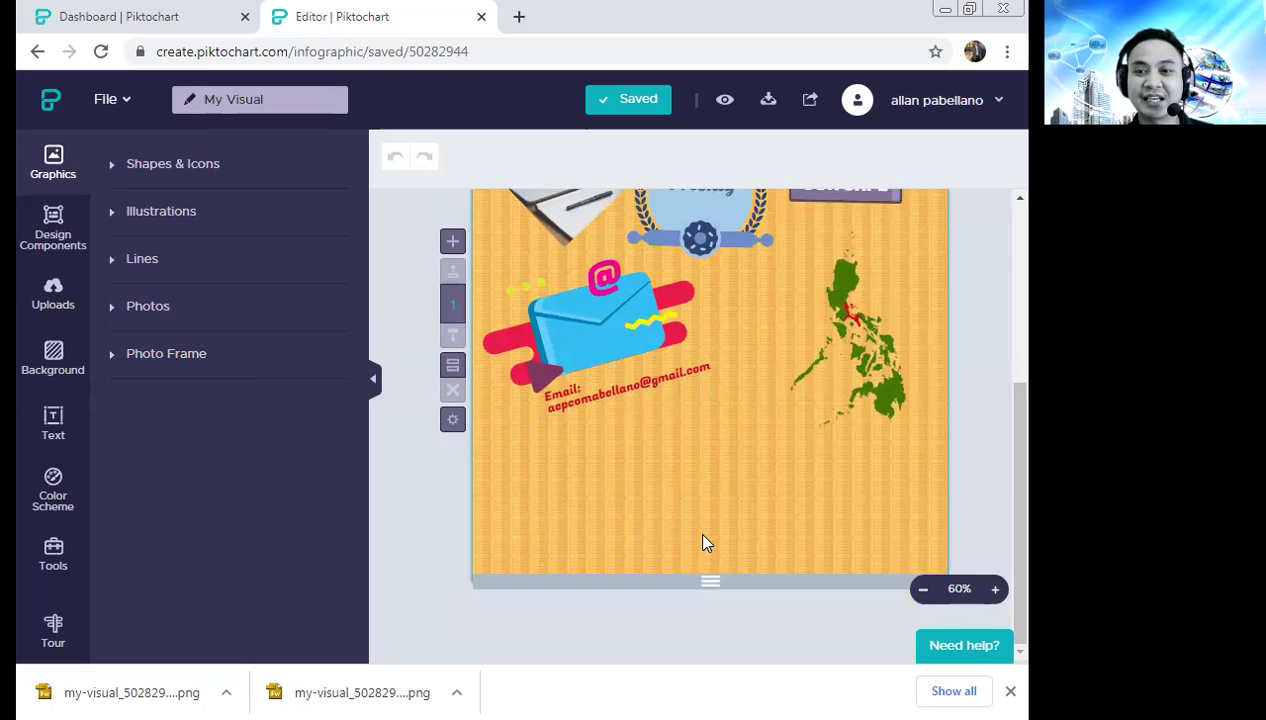
{"action": "left_click", "coordinate": [50, 110]}
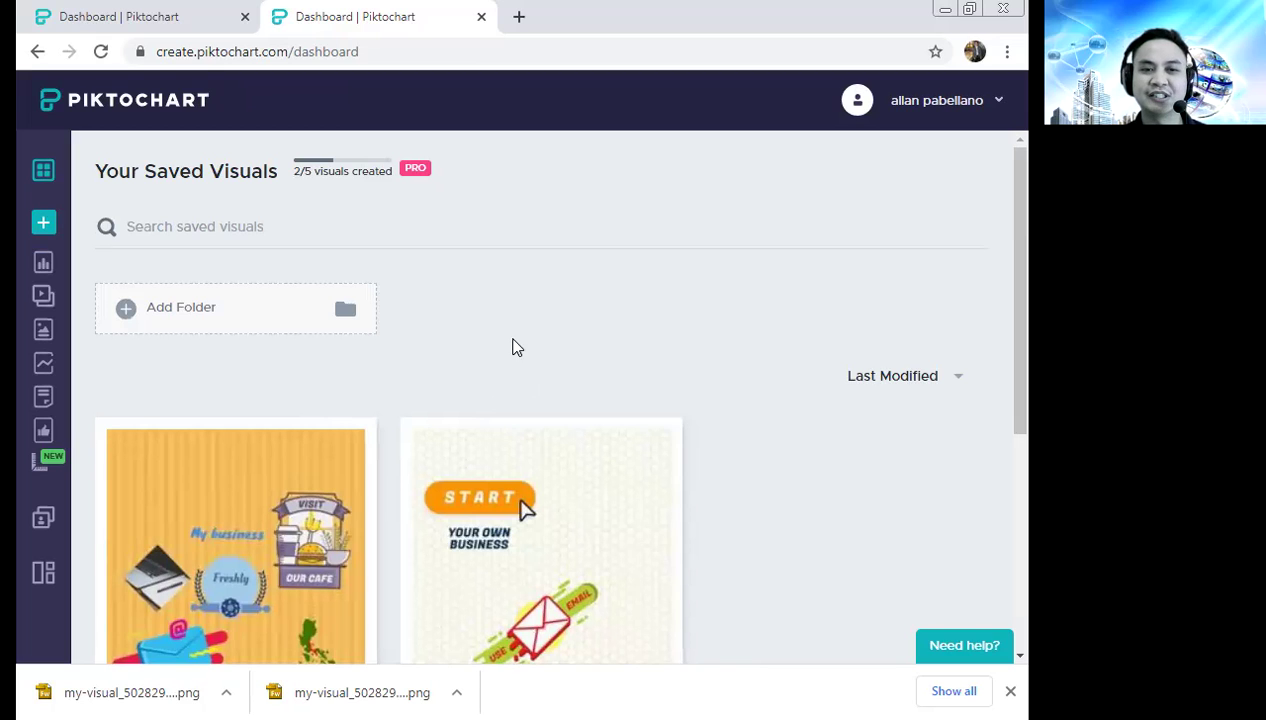
Scroll through the two saved visuals and open then close the account dropdown
{"action": "scroll", "coordinate": [222, 438], "scroll_direction": "down", "scroll_amount": 2}
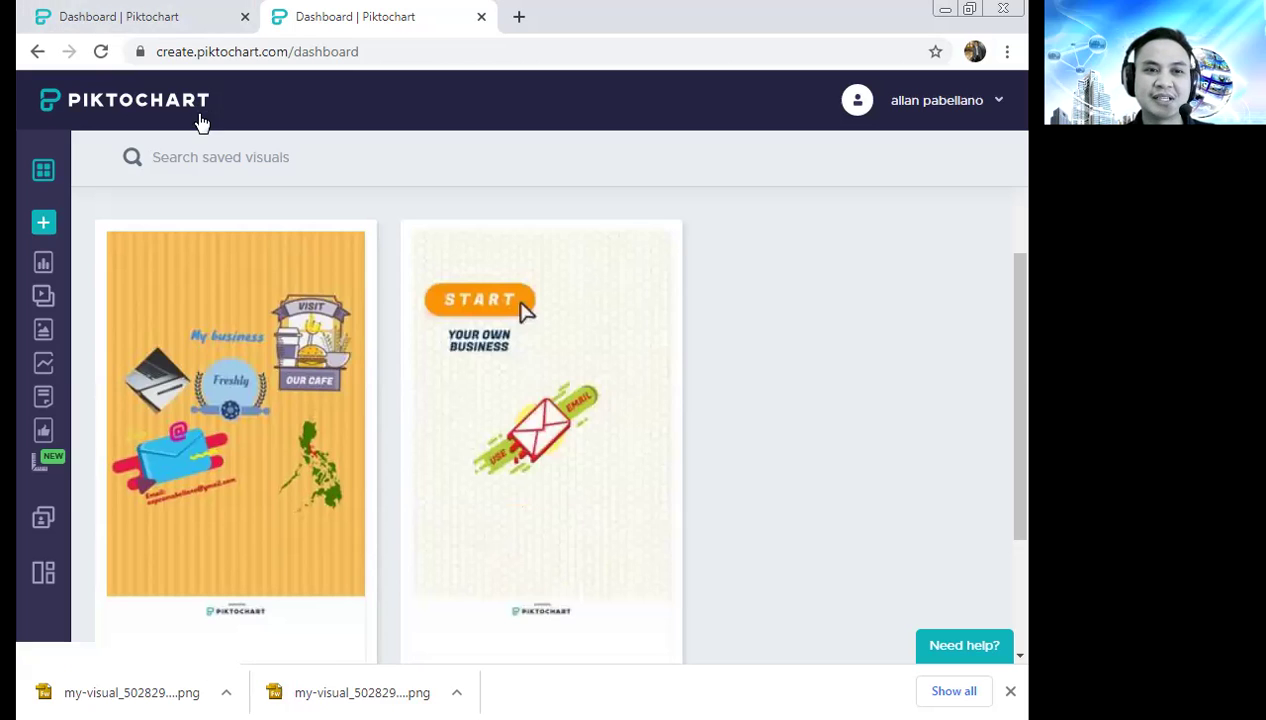
{"action": "left_click", "coordinate": [1000, 106]}
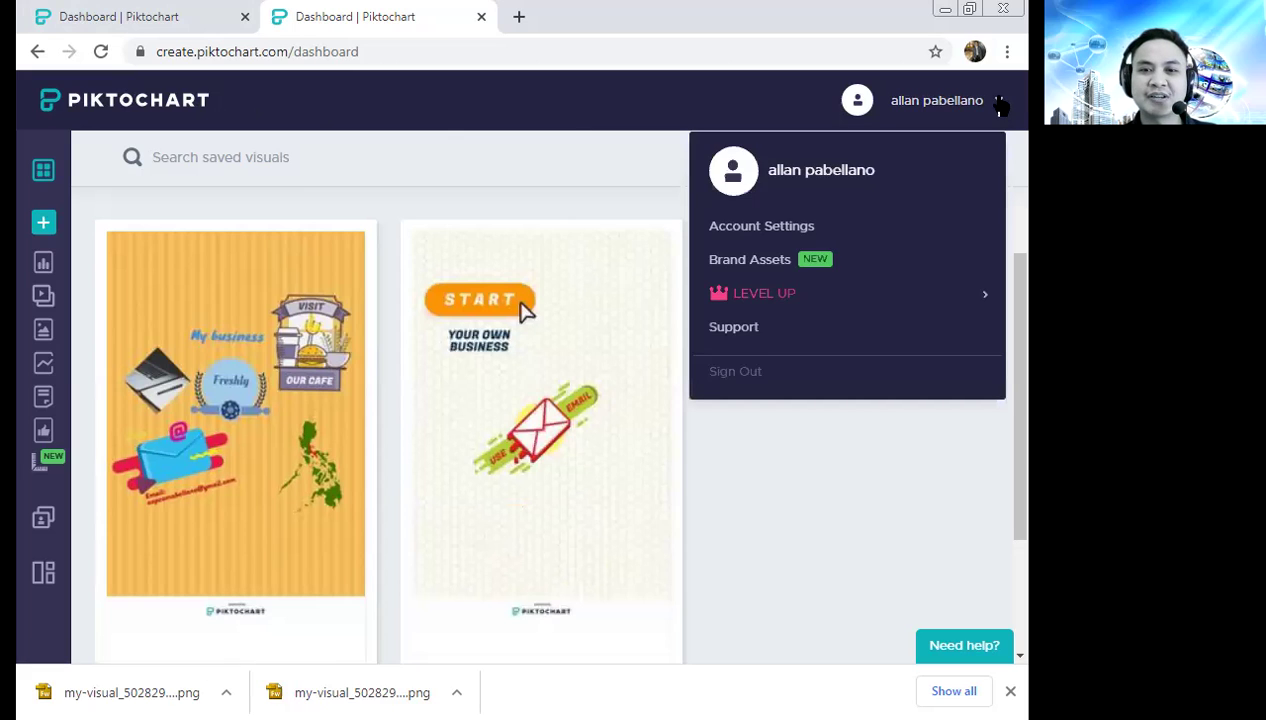
{"action": "left_click", "coordinate": [839, 281]}
{"action": "left_click", "coordinate": [1002, 104]}
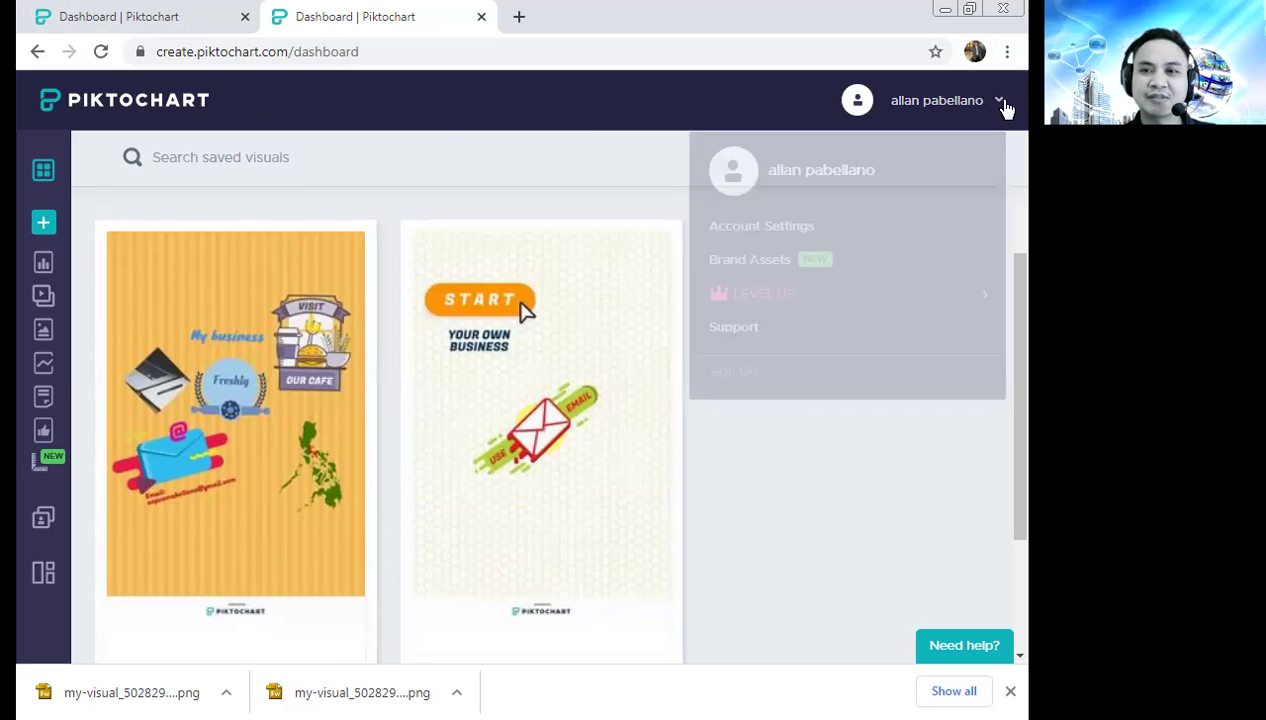